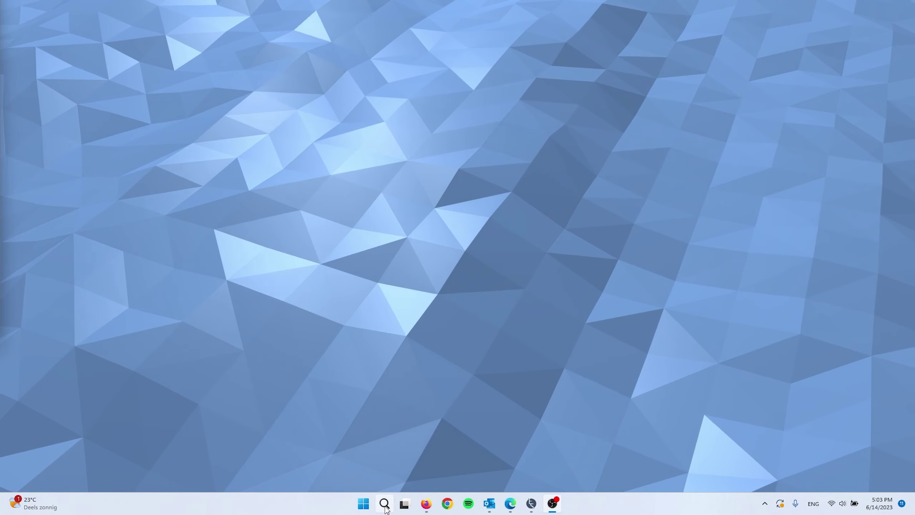
- Launch an administrator Command Prompt from a 'cmd' search and run sfc /scannow
{"action": "left_click", "coordinate": [385, 506]}
{"action": "type", "text": "cmd"}
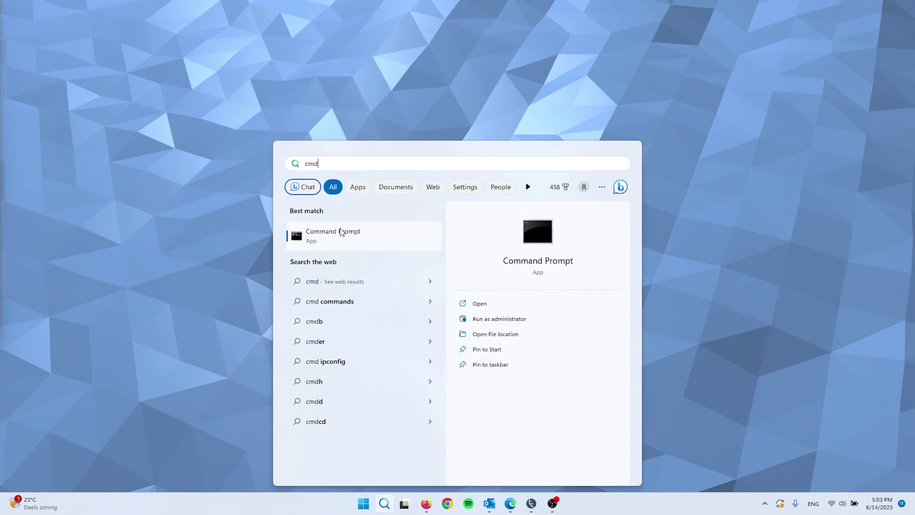
{"action": "right_click", "coordinate": [342, 231]}
{"action": "left_click", "coordinate": [353, 240]}
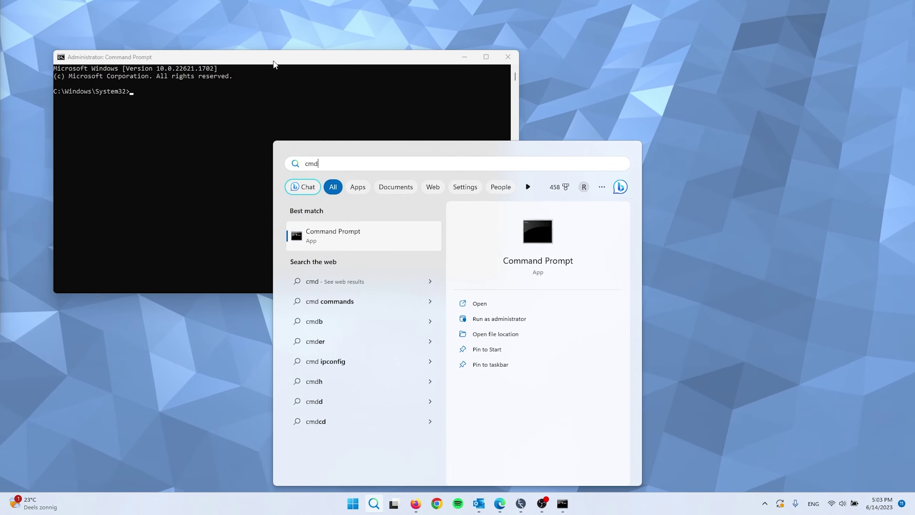
{"action": "left_click_drag", "start_coordinate": [273, 70], "coordinate": [470, 141]}
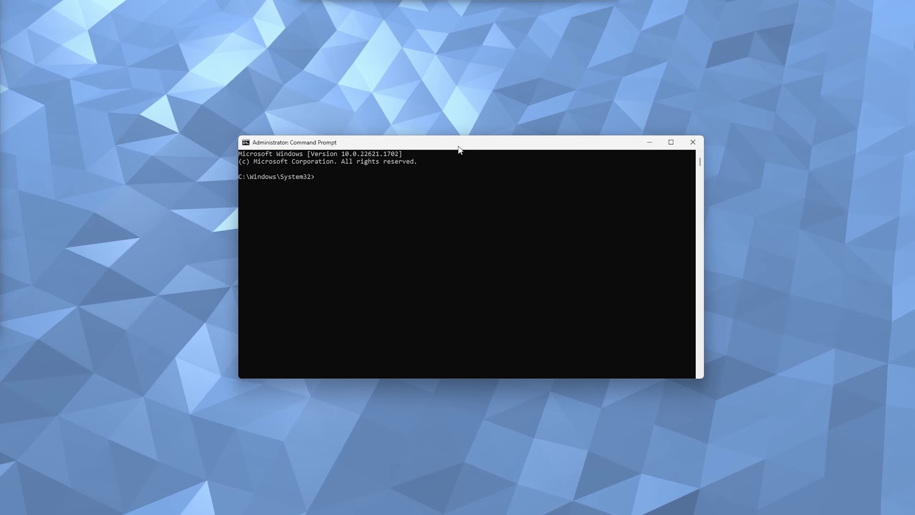
{"action": "type", "text": "s"}
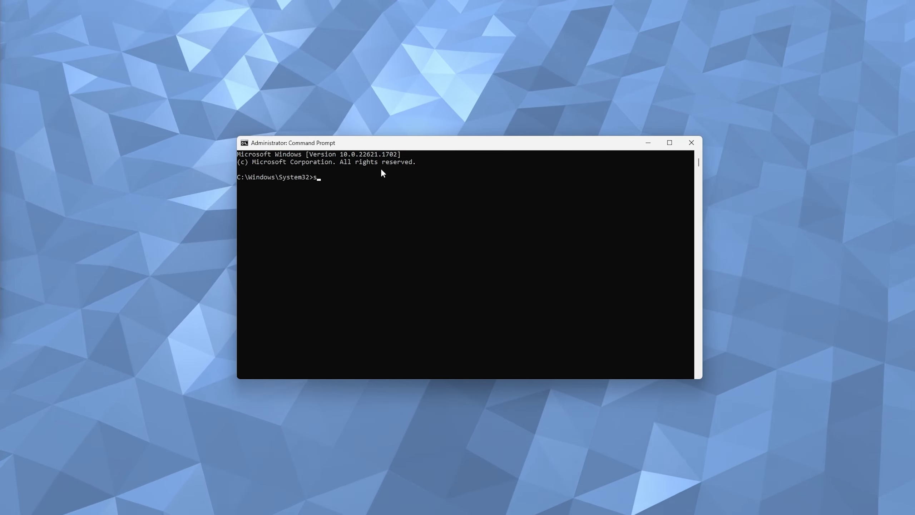
{"action": "type", "text": "fc /"}
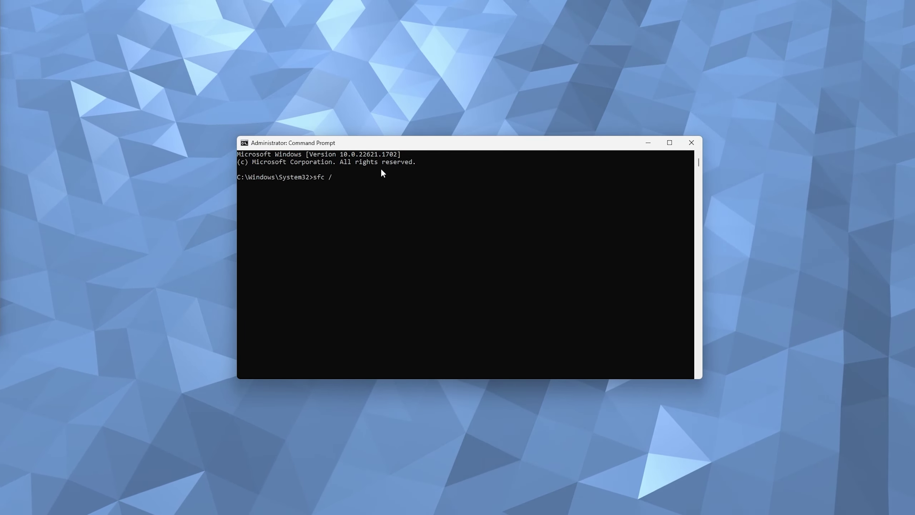
{"action": "type", "text": "scannow"}
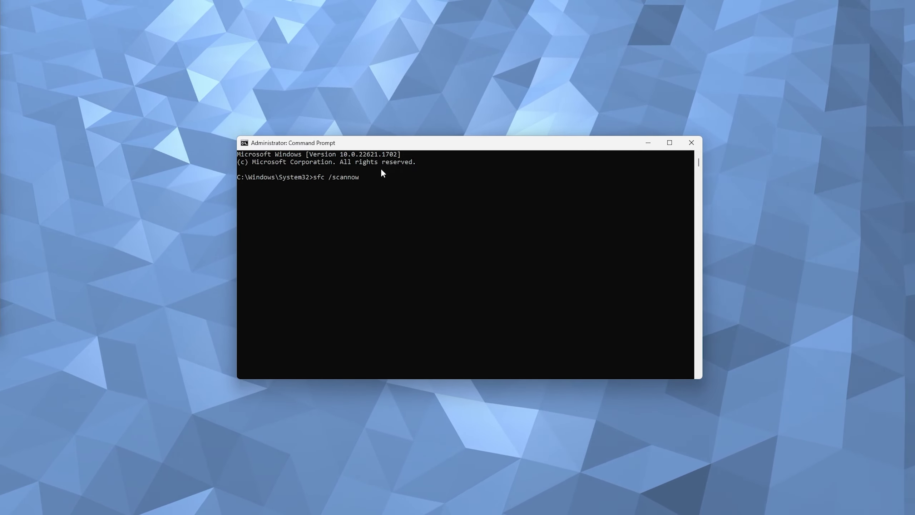
{"action": "key", "text": "Return"}
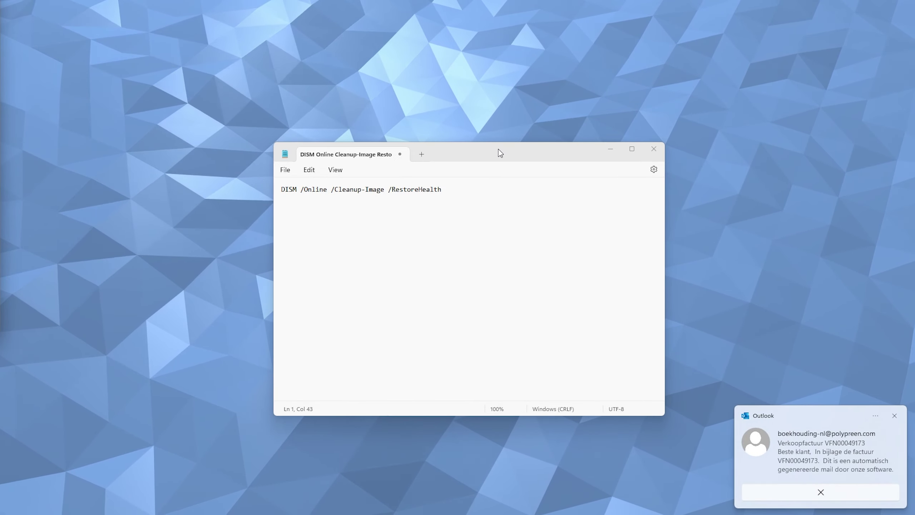
- Dismiss the Outlook toast, select Notepad's DISM RestoreHealth line, and launch Command Prompt as administrator
{"action": "left_click", "coordinate": [895, 416]}
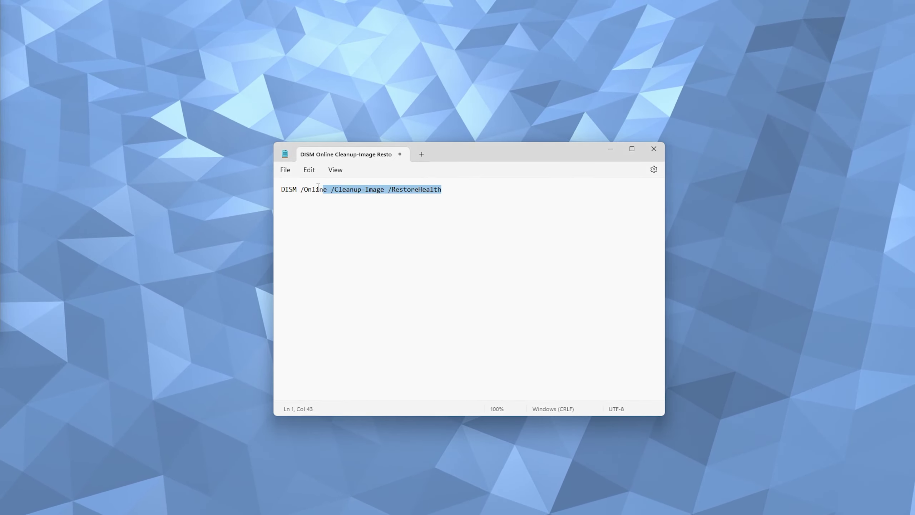
{"action": "left_click_drag", "start_coordinate": [449, 191], "coordinate": [281, 190]}
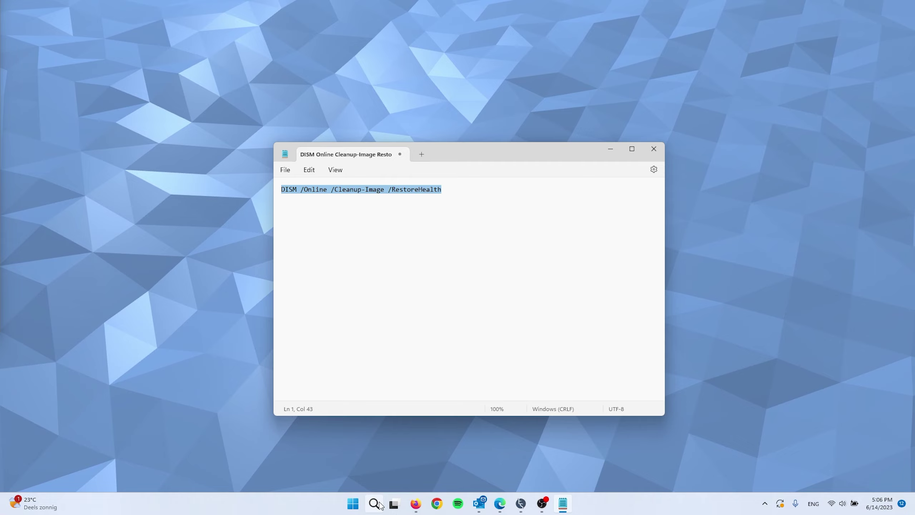
{"action": "left_click", "coordinate": [378, 504]}
{"action": "type", "text": "comna"}
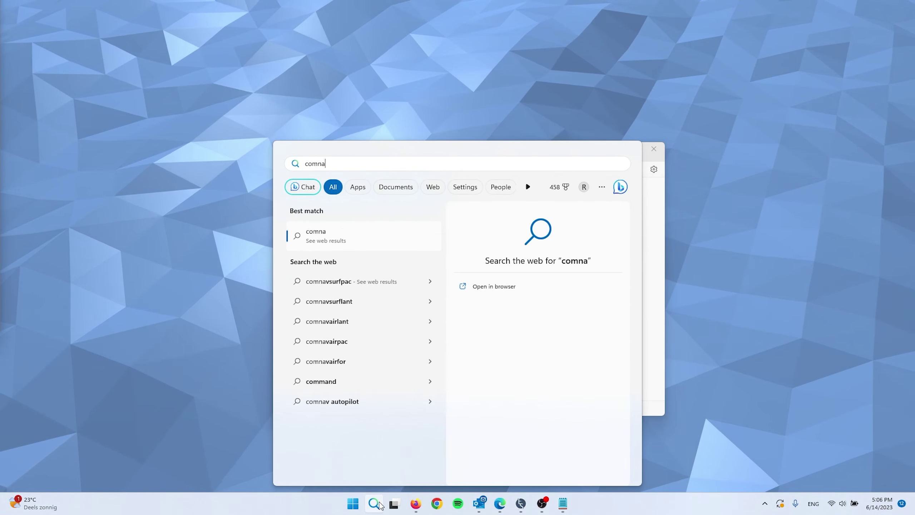
{"action": "key", "text": "BackSpace"}
{"action": "key", "text": "BackSpace"}
{"action": "type", "text": "ma"}
{"action": "right_click", "coordinate": [321, 232]}
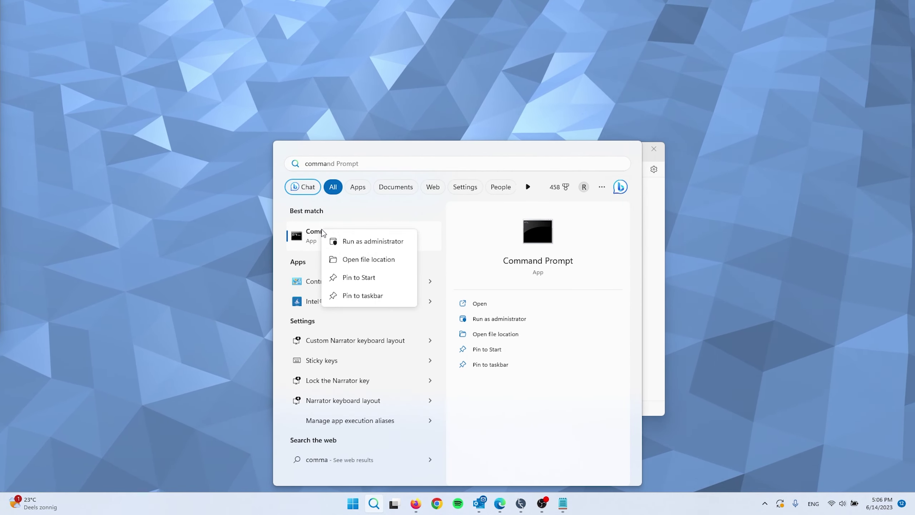
{"action": "left_click", "coordinate": [352, 242]}
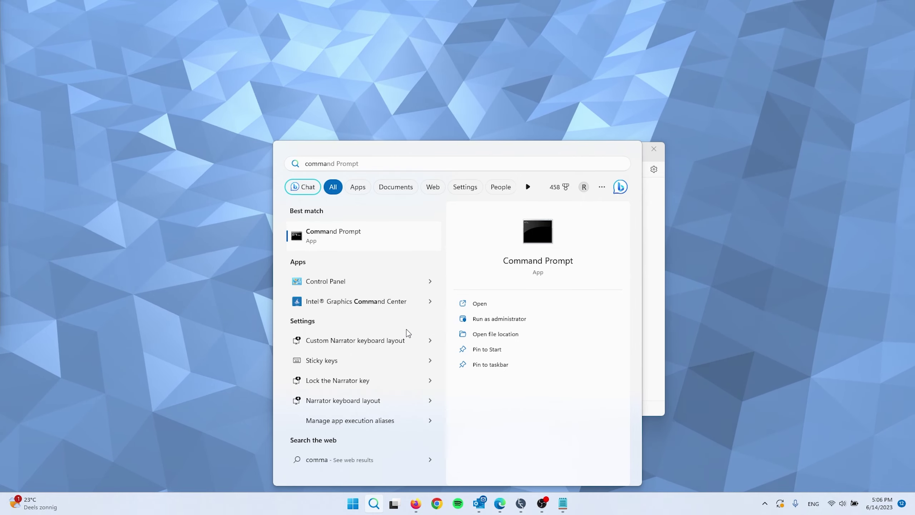
- Paste DISM /Online /Cleanup-Image /RestoreHealth into the admin prompt and run it
{"action": "left_click_drag", "start_coordinate": [281, 98], "coordinate": [429, 212]}
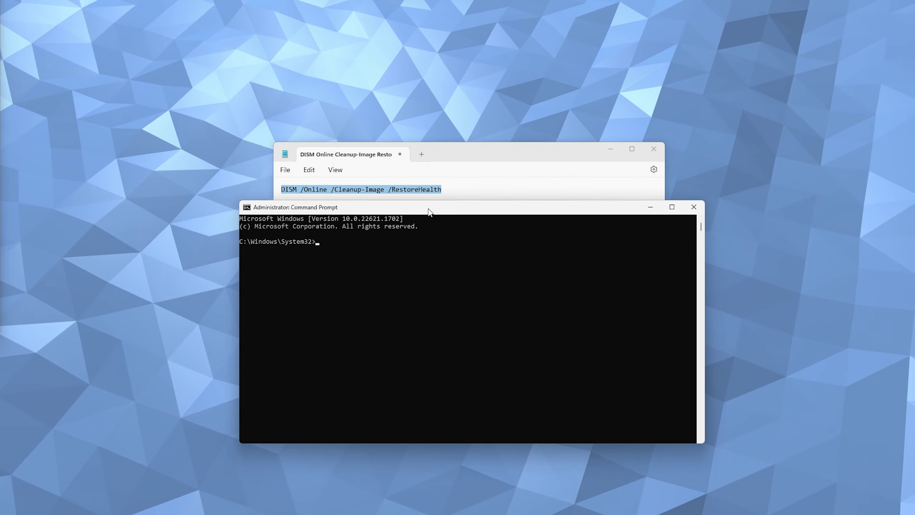
{"action": "left_click", "coordinate": [321, 242]}
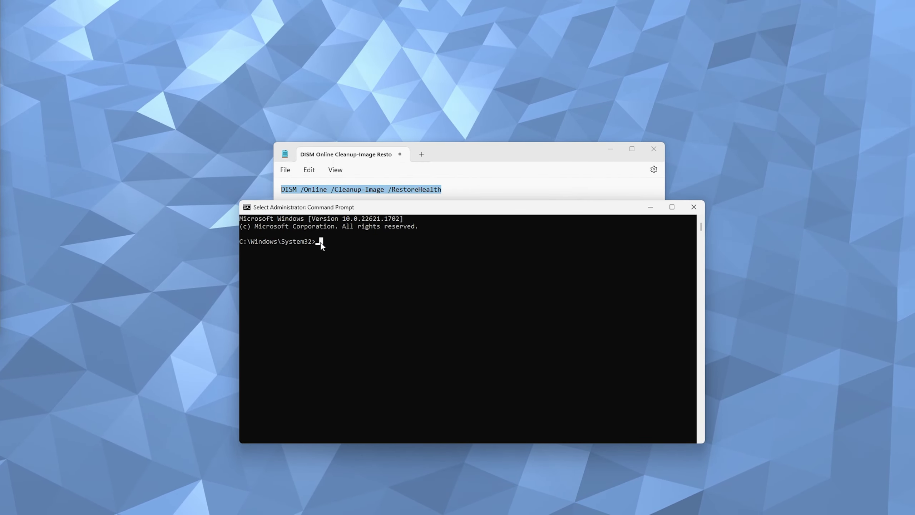
{"action": "right_click", "coordinate": [318, 244]}
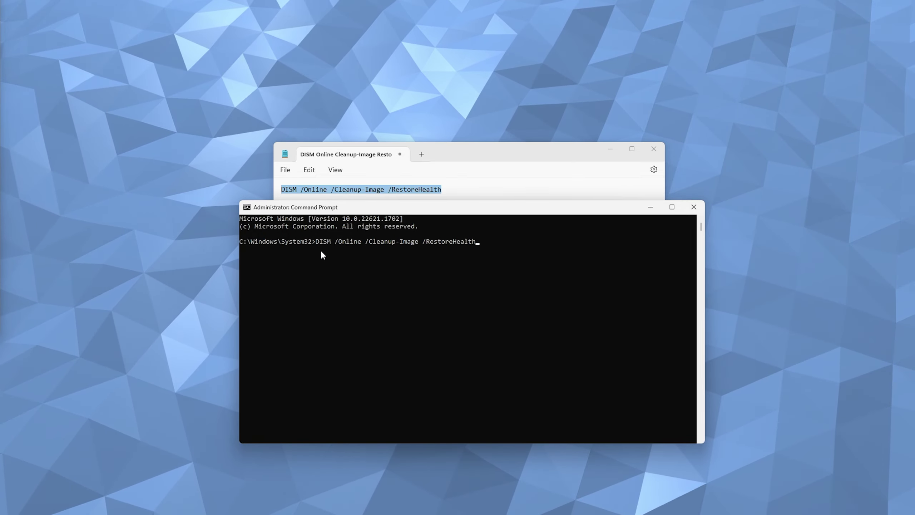
{"action": "key", "text": "Return"}
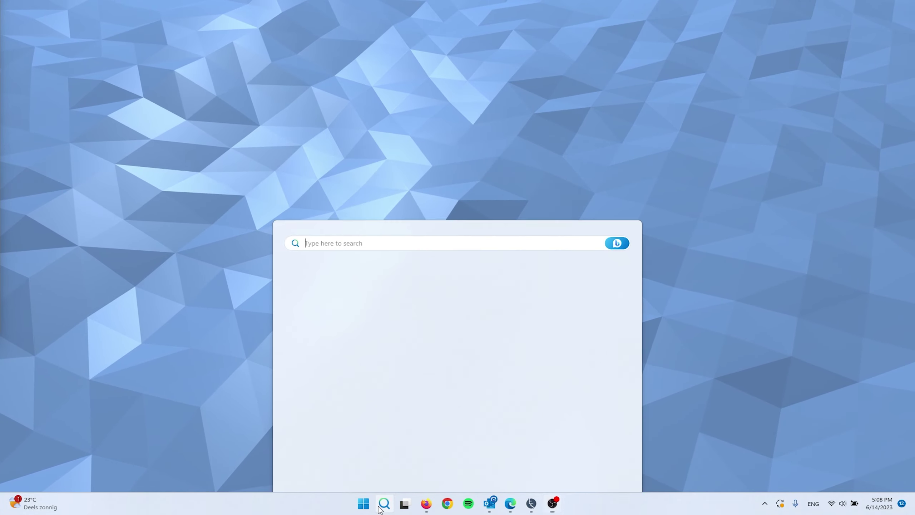
- Find Troubleshoot settings via a 'troubl' search and run the Search and Indexing troubleshooter
{"action": "type", "text": "troubl"}
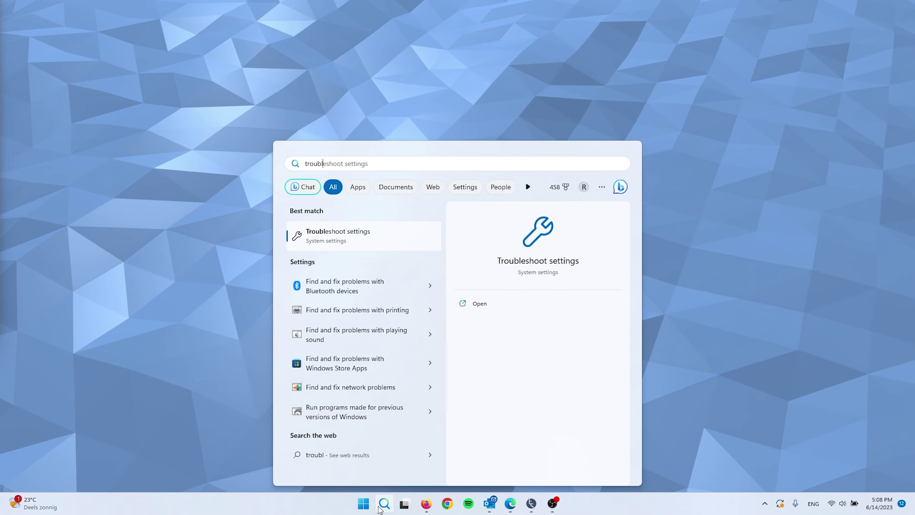
{"action": "left_click", "coordinate": [405, 241]}
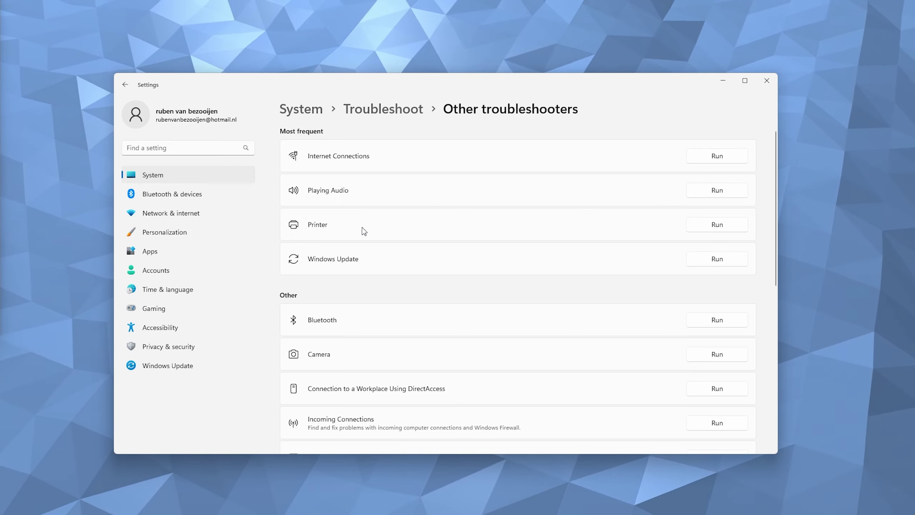
{"action": "scroll", "coordinate": [378, 273], "scroll_direction": "down", "scroll_amount": 2}
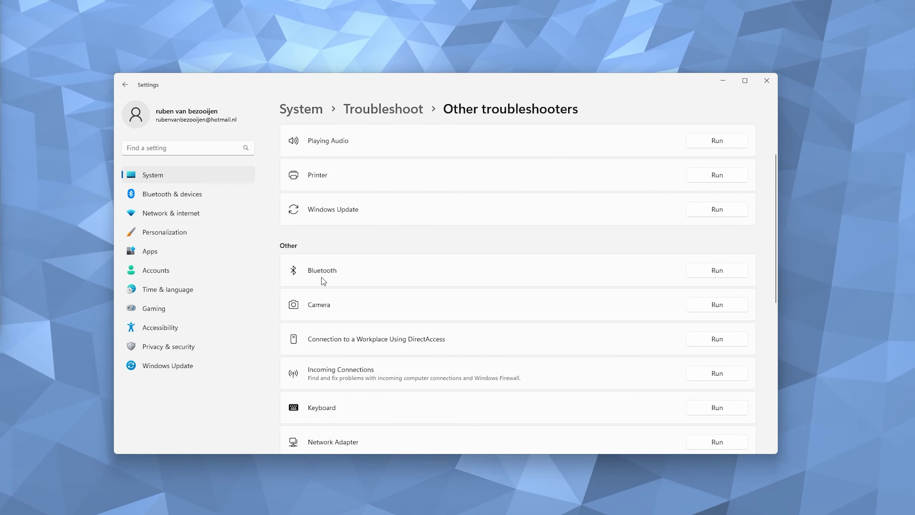
{"action": "scroll", "coordinate": [379, 258], "scroll_direction": "up", "scroll_amount": 2}
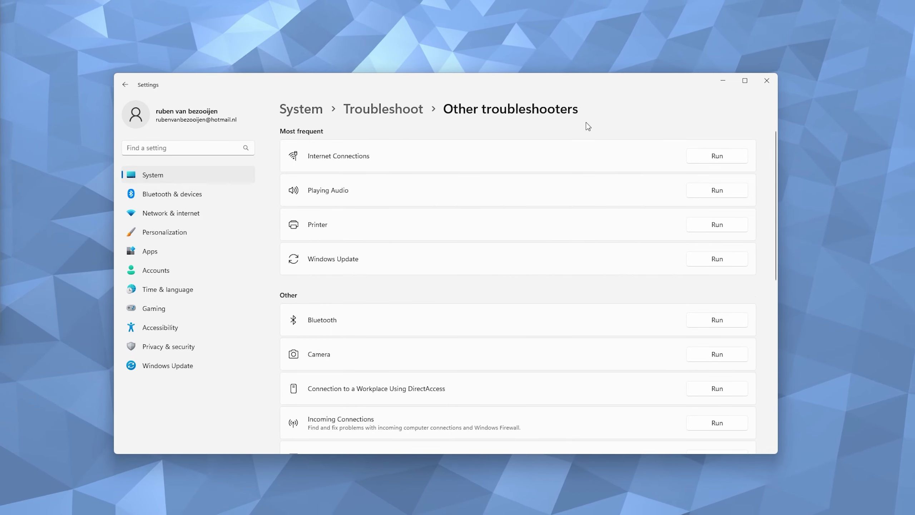
{"action": "scroll", "coordinate": [695, 198], "scroll_direction": "down", "scroll_amount": 5}
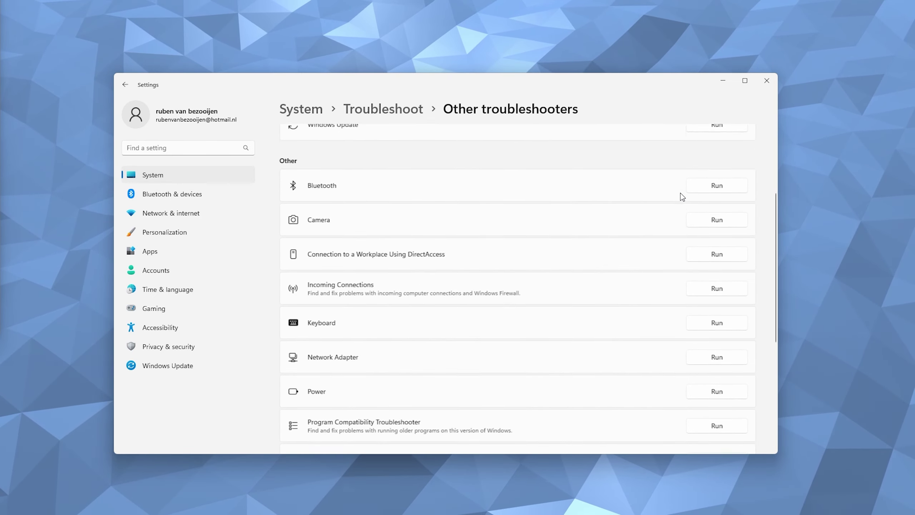
{"action": "scroll", "coordinate": [680, 194], "scroll_direction": "down", "scroll_amount": 4}
{"action": "scroll", "coordinate": [665, 186], "scroll_direction": "down", "scroll_amount": 4}
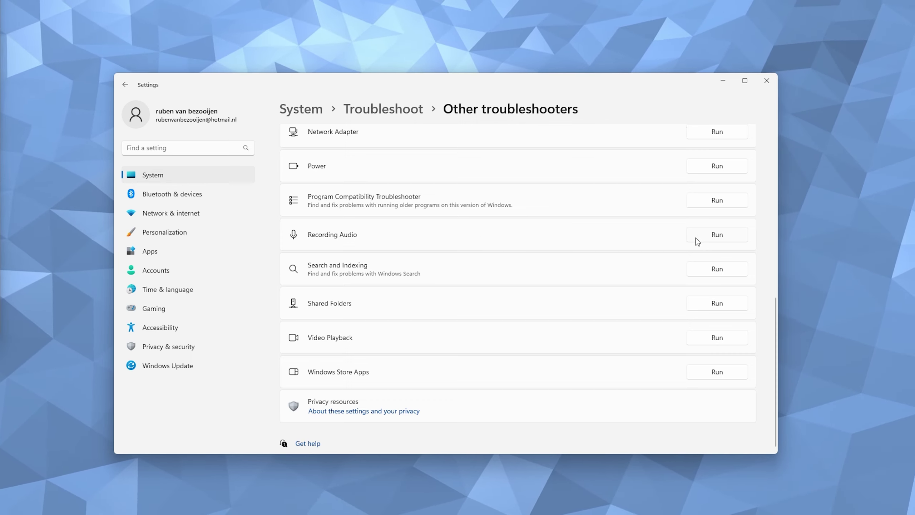
{"action": "left_click", "coordinate": [706, 274]}
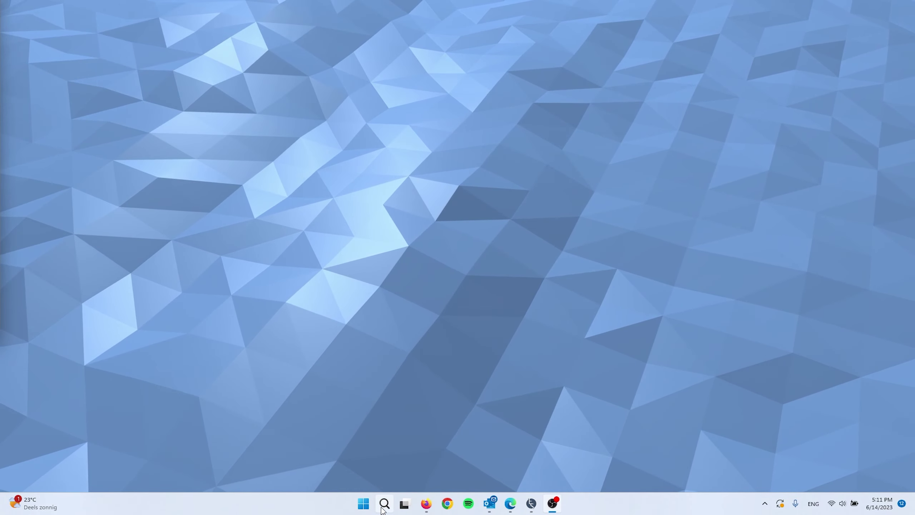
- Reach the System > Recovery settings page through a 'recov' search
{"action": "left_click", "coordinate": [381, 507]}
{"action": "type", "text": "reco"}
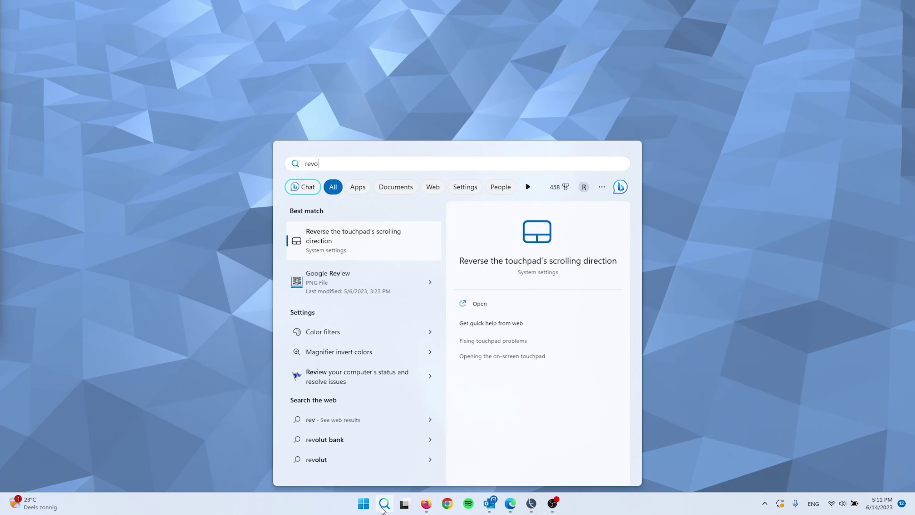
{"action": "type", "text": "v"}
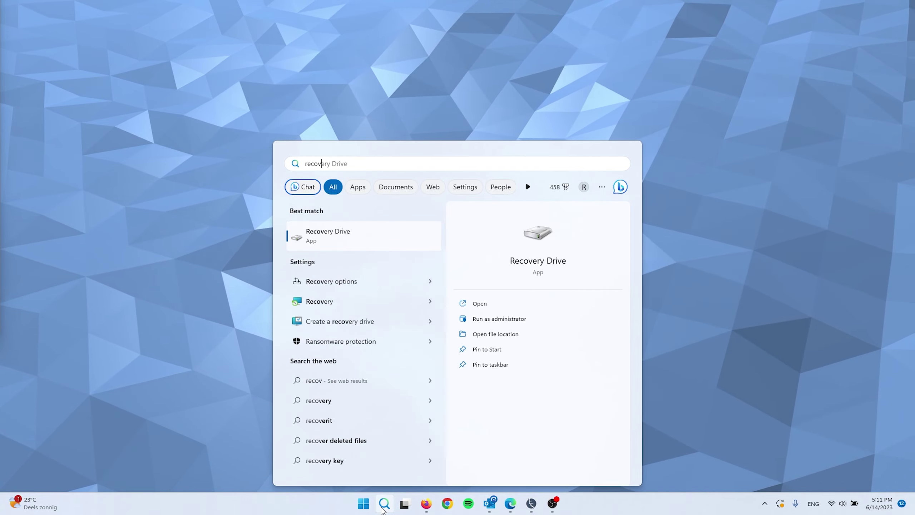
{"action": "left_click", "coordinate": [352, 281]}
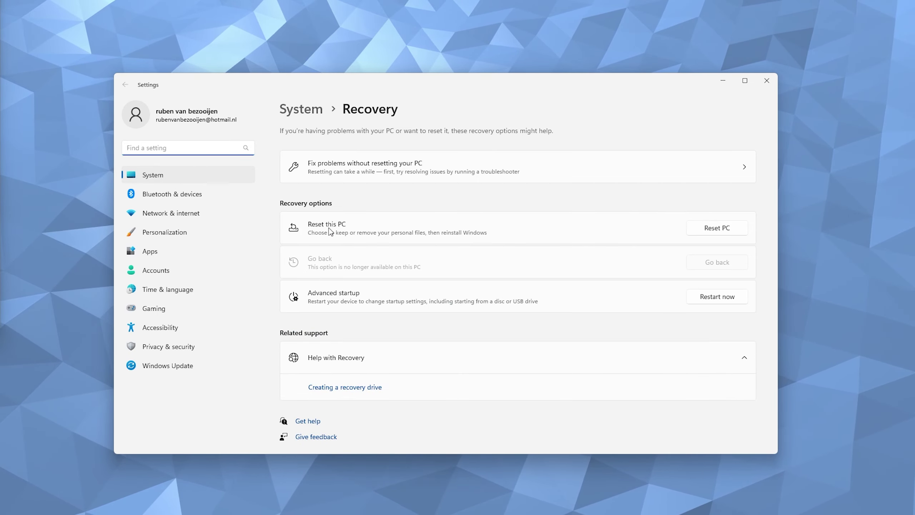
- Start Reset this PC, keeping personal files and reinstalling Windows by Cloud download
{"action": "left_click", "coordinate": [733, 230]}
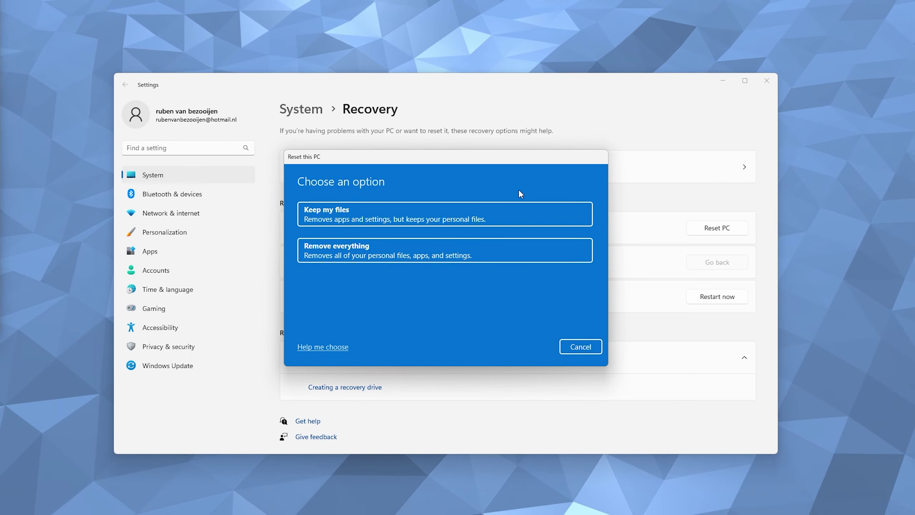
{"action": "left_click_drag", "start_coordinate": [471, 159], "coordinate": [488, 161]}
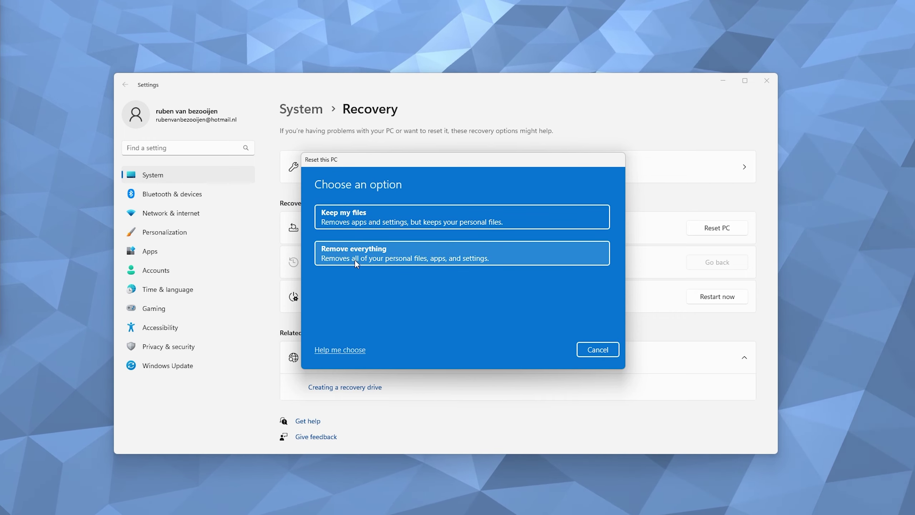
{"action": "left_click", "coordinate": [374, 215]}
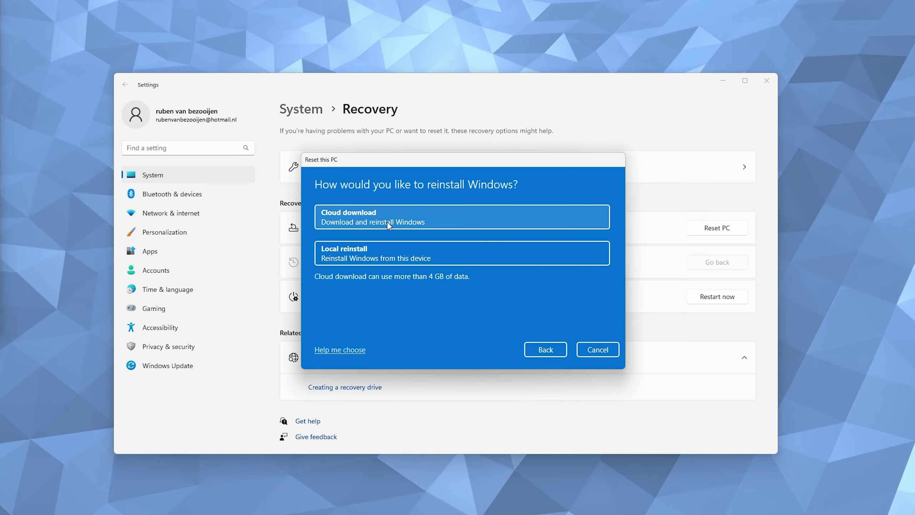
{"action": "left_click", "coordinate": [375, 216]}
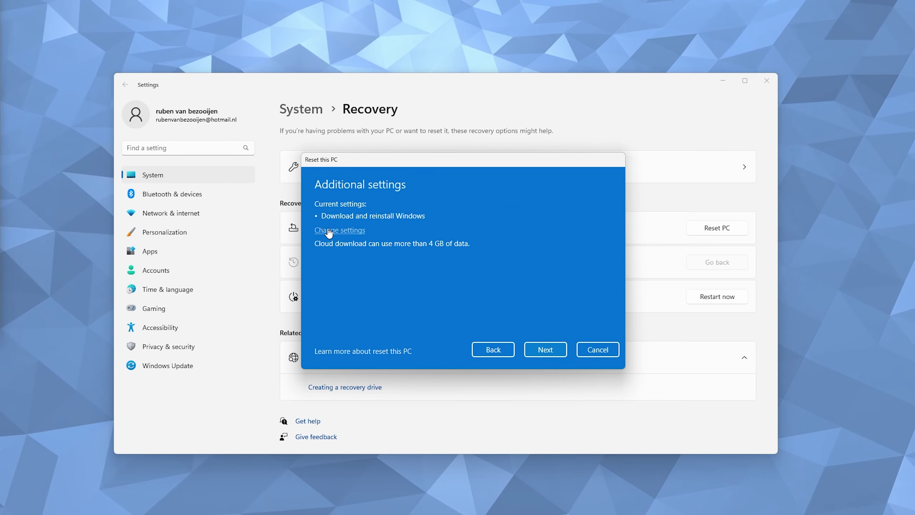